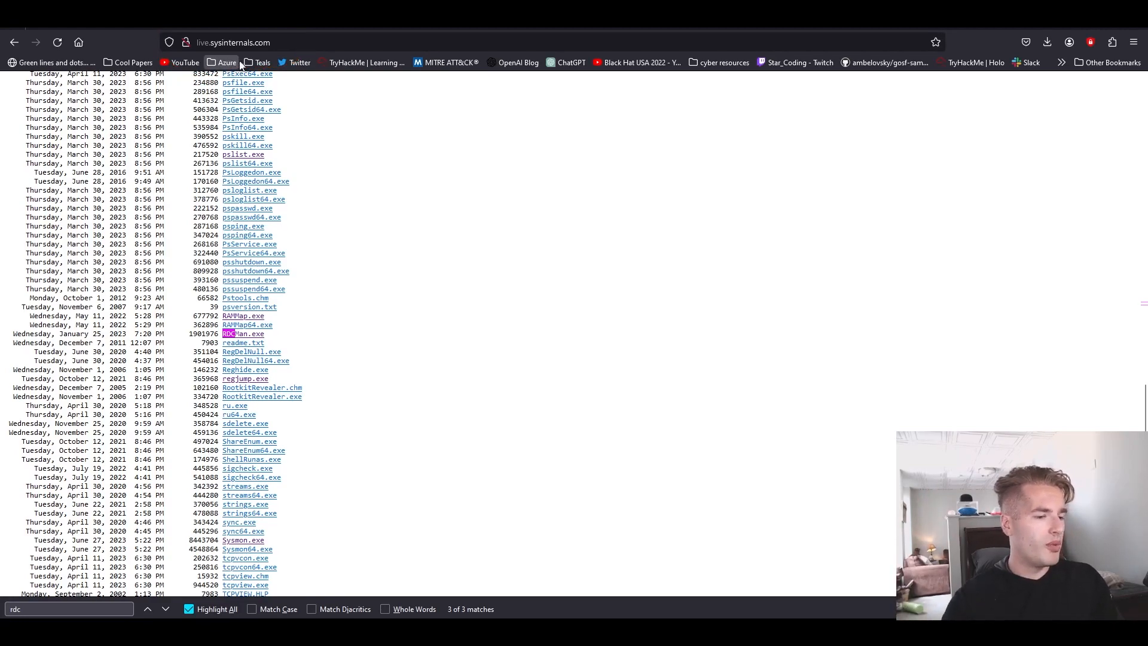
# - Switch to Remote Desktop Connection Manager and restore its maximized window to a smaller size
pyautogui.moveTo(733, 634)
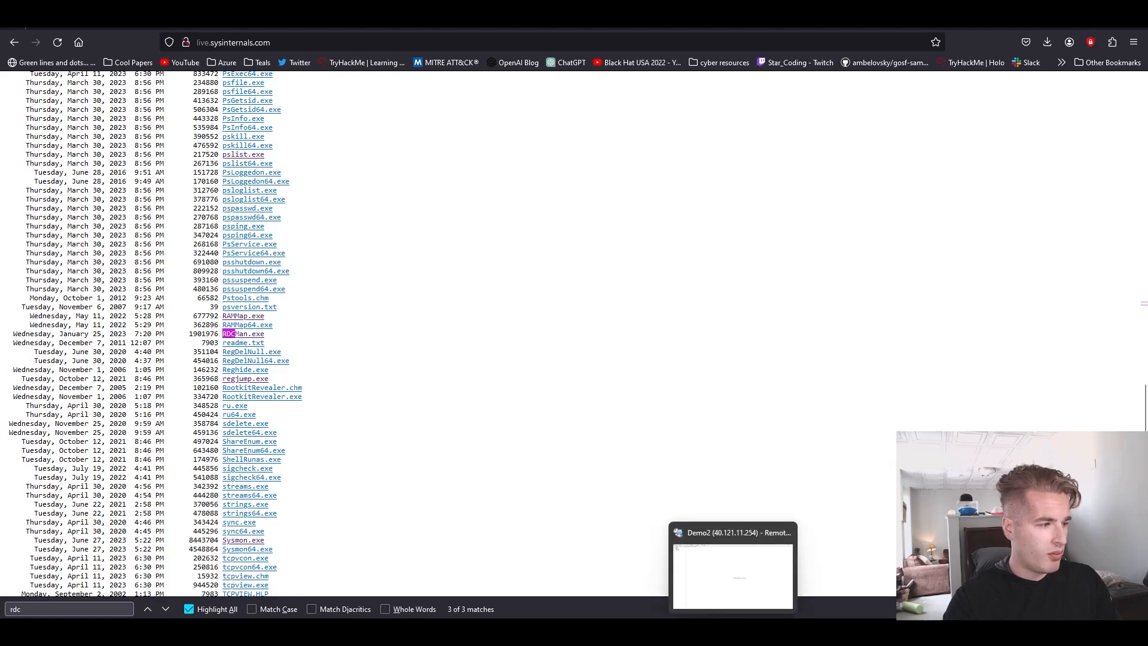
pyautogui.click(733, 574)
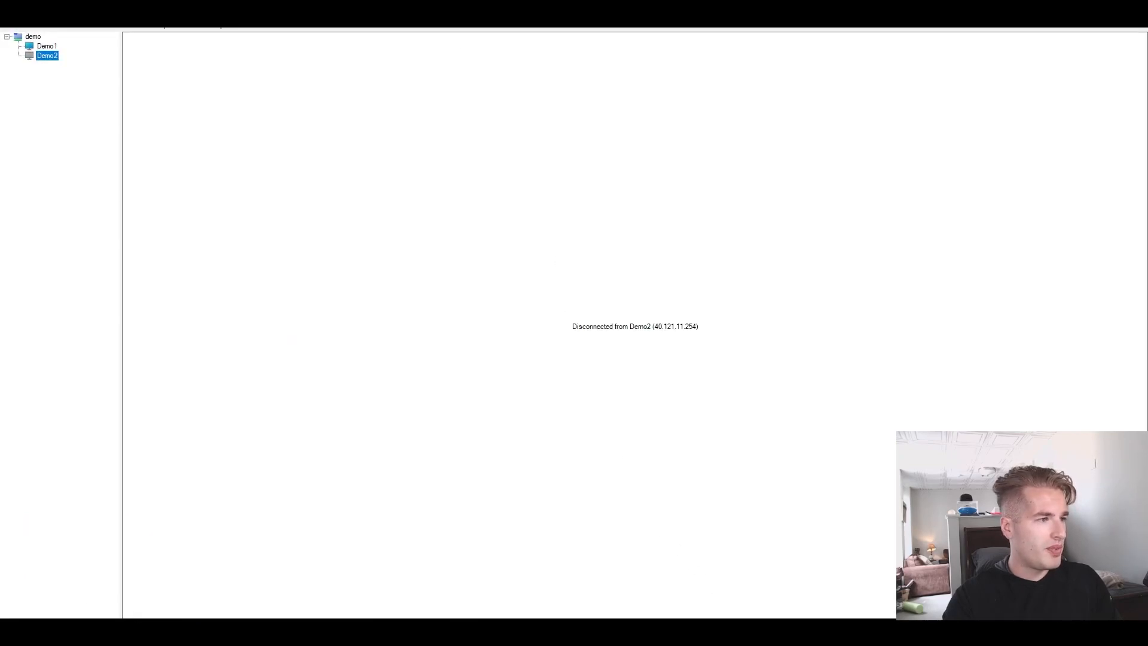
pyautogui.doubleClick(451, 70)
pyautogui.moveTo(451, 70); pyautogui.dragTo(545, 77)
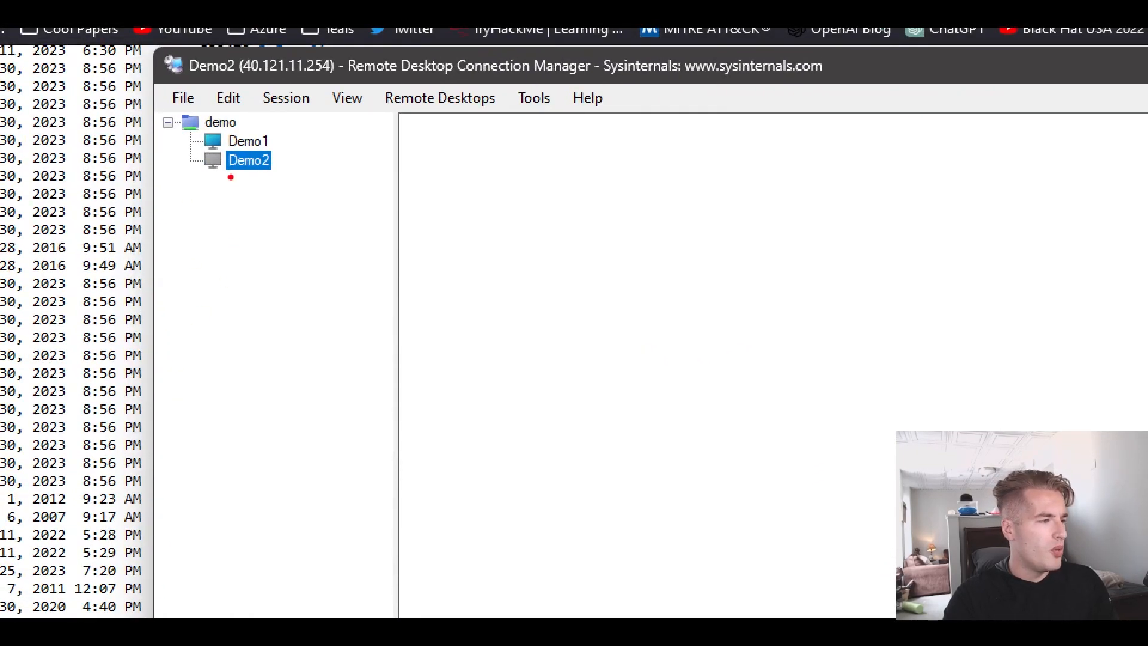
pyautogui.moveTo(246, 119)
pyautogui.mouseDown()
pyautogui.moveTo(353, 84)
pyautogui.moveTo(532, 50)
pyautogui.mouseUp()
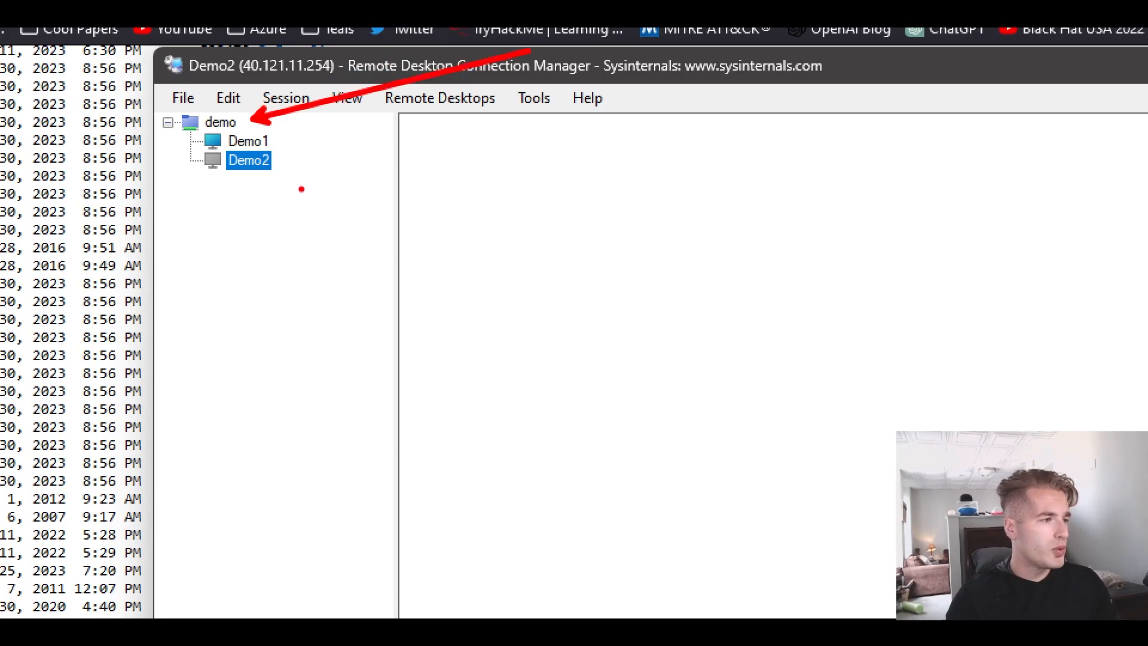
pyautogui.moveTo(248, 192); pyautogui.dragTo(422, 395)
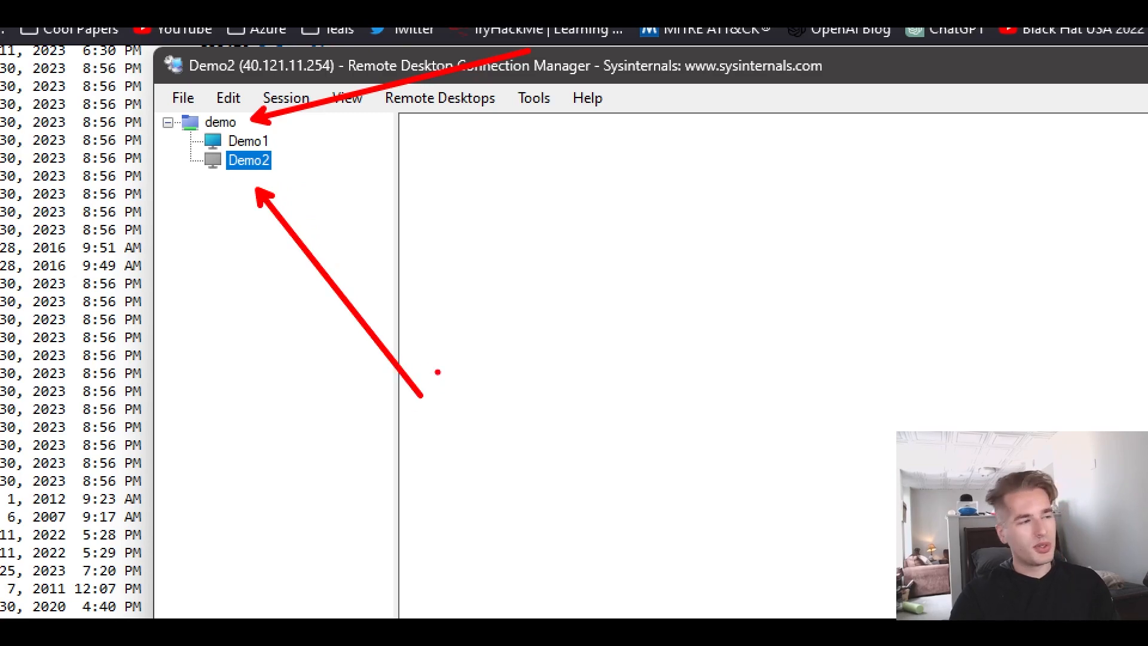
pyautogui.press('Escape')
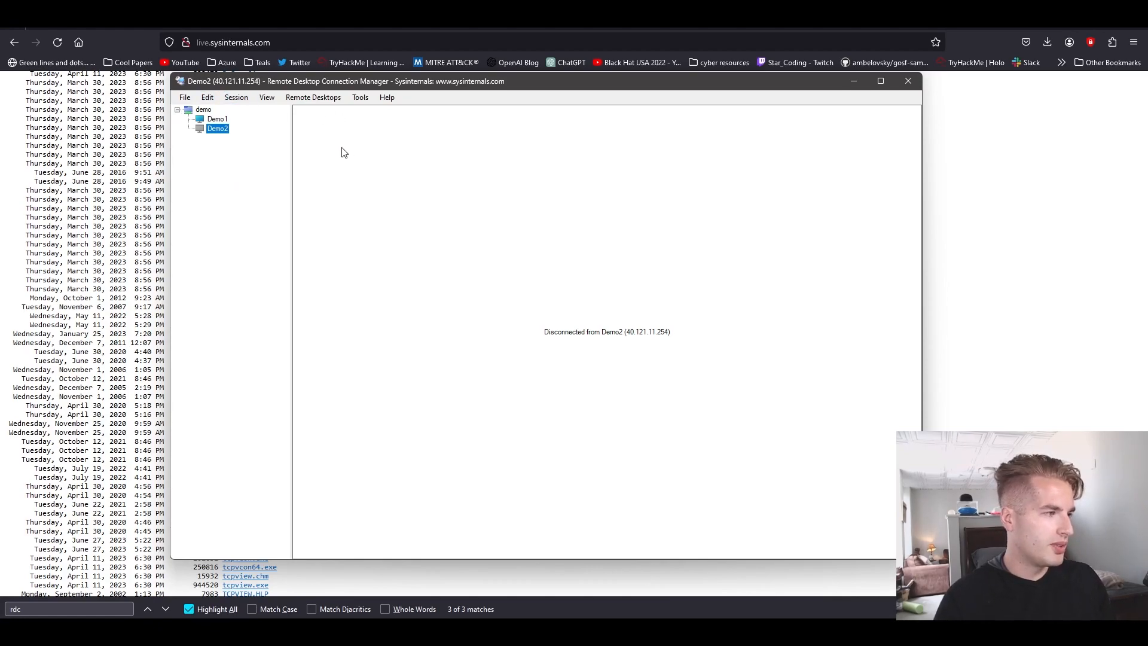
# - Open the Demo2 server's properties and review its server settings and logon credentials
pyautogui.rightClick(220, 128)
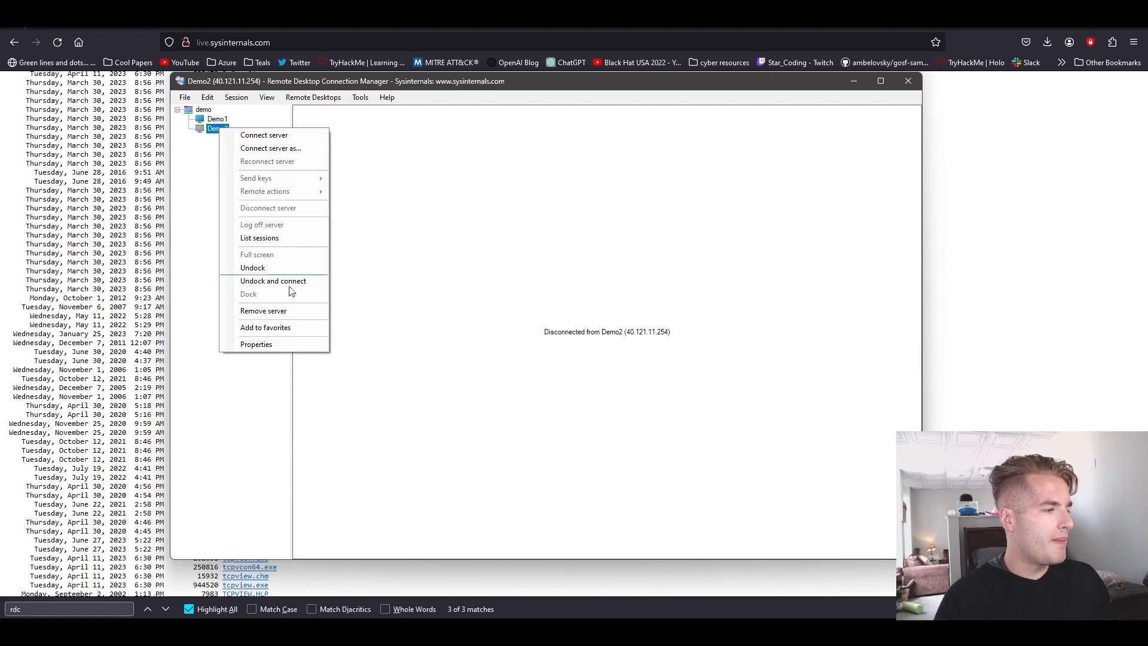
pyautogui.click(257, 344)
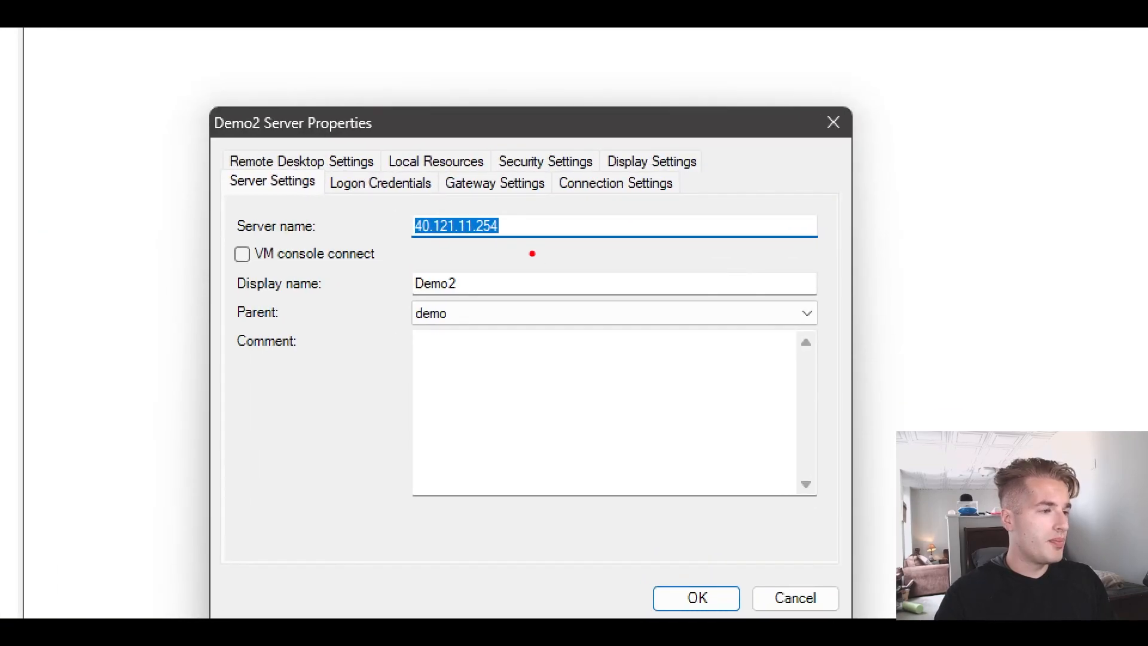
pyautogui.moveTo(507, 229)
pyautogui.mouseDown()
pyautogui.moveTo(975, 187)
pyautogui.moveTo(985, 228)
pyautogui.mouseUp()
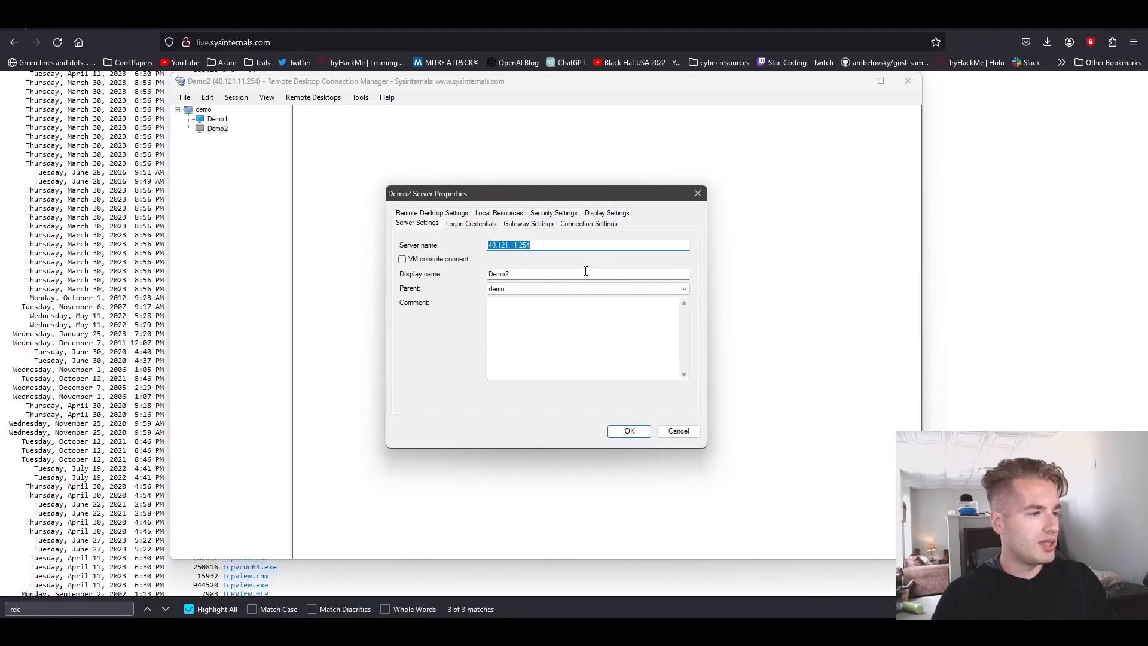
pyautogui.click(471, 225)
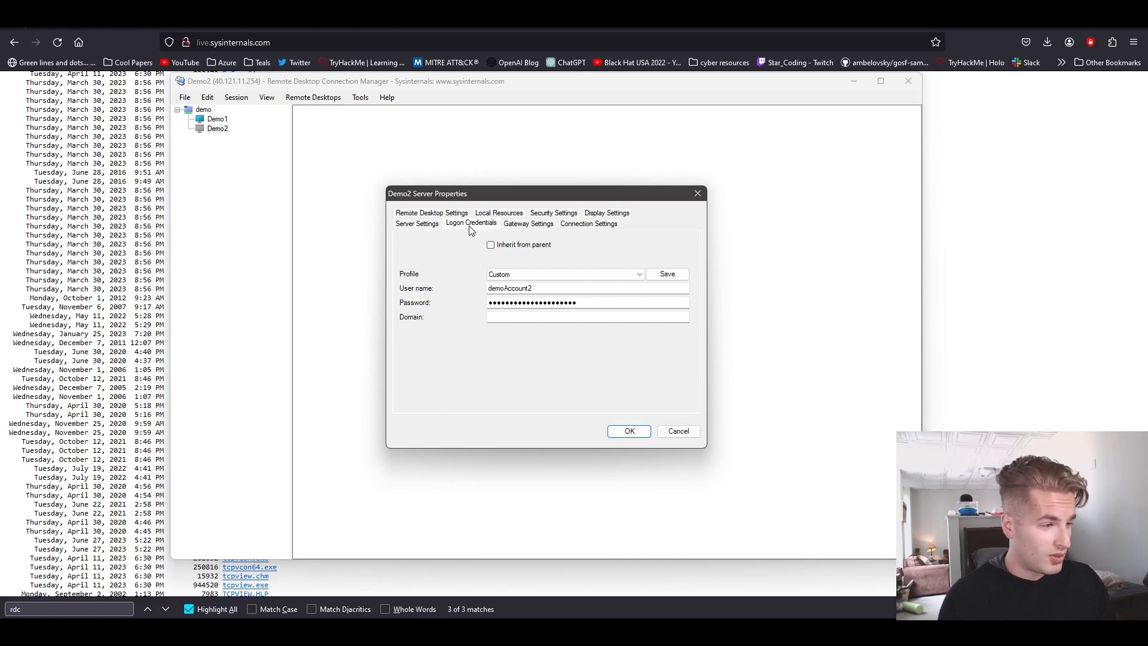
pyautogui.click(436, 225)
pyautogui.click(473, 226)
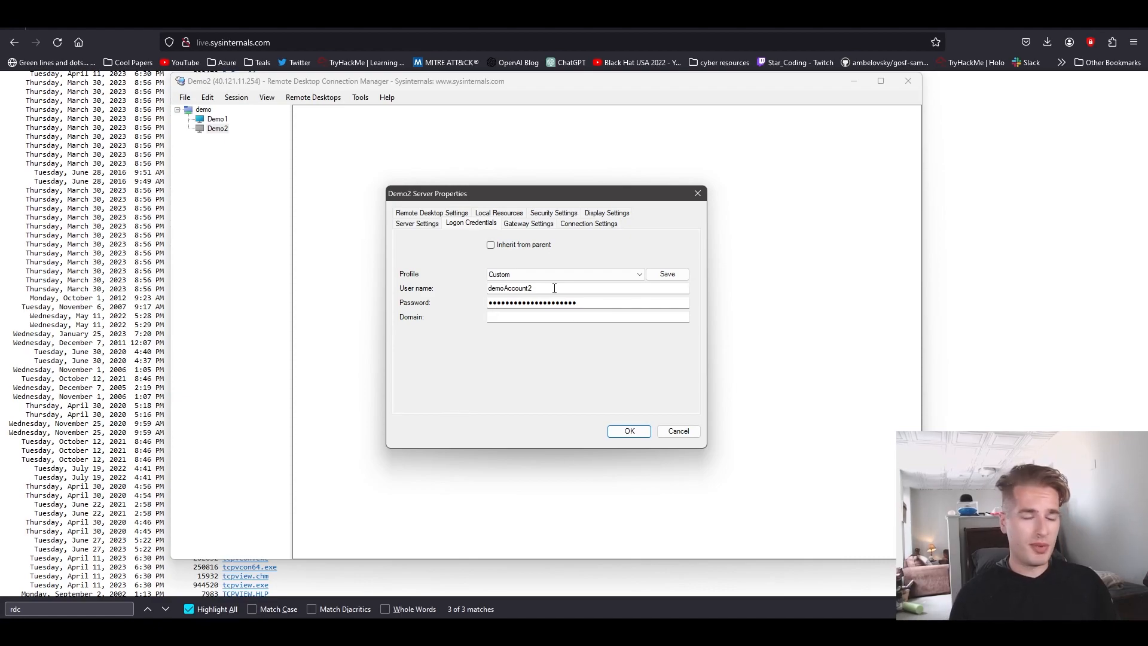
# - Enter a placeholder for the organization as the domain in Demo2's logon credentials and clear the field again
pyautogui.click(555, 318)
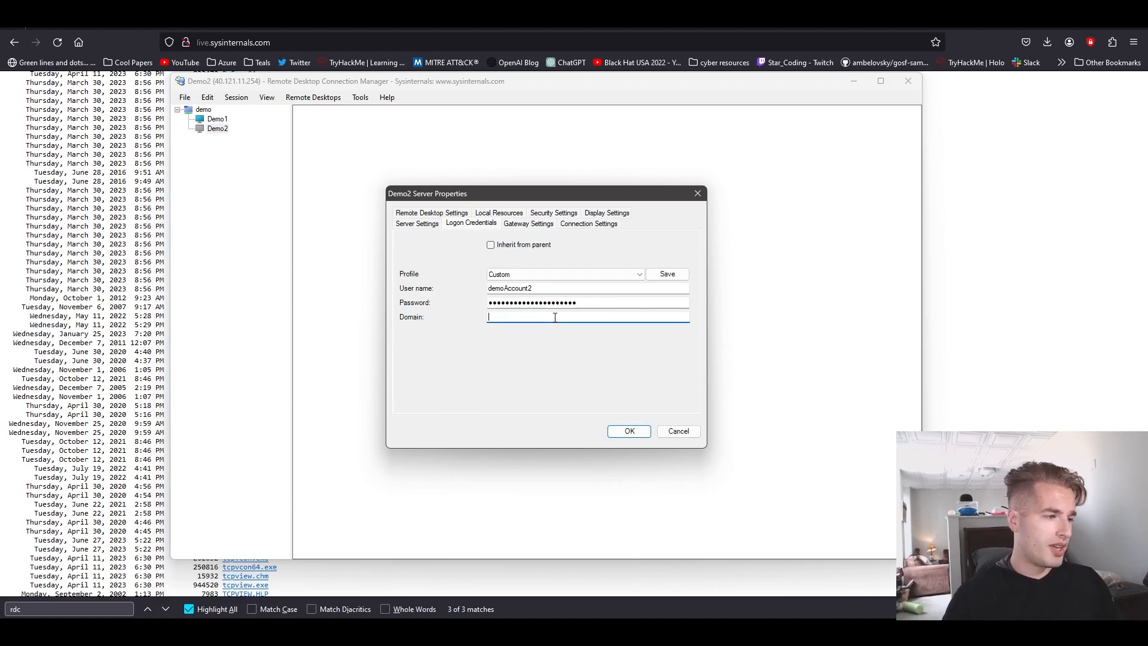
pyautogui.write('c')
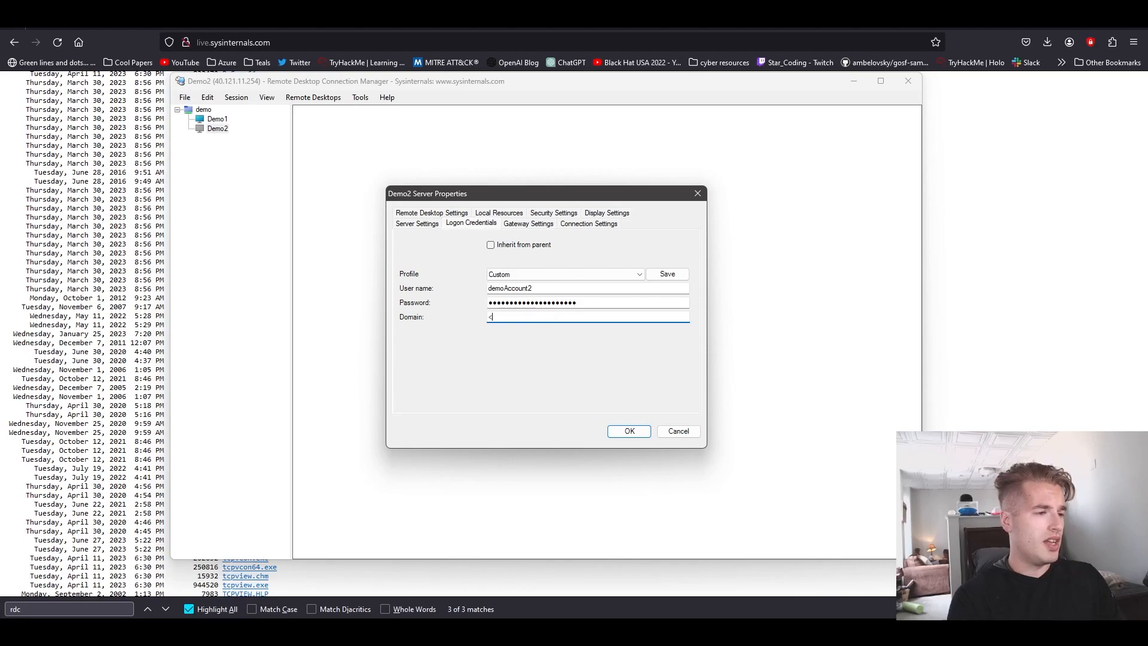
pyautogui.write('my')
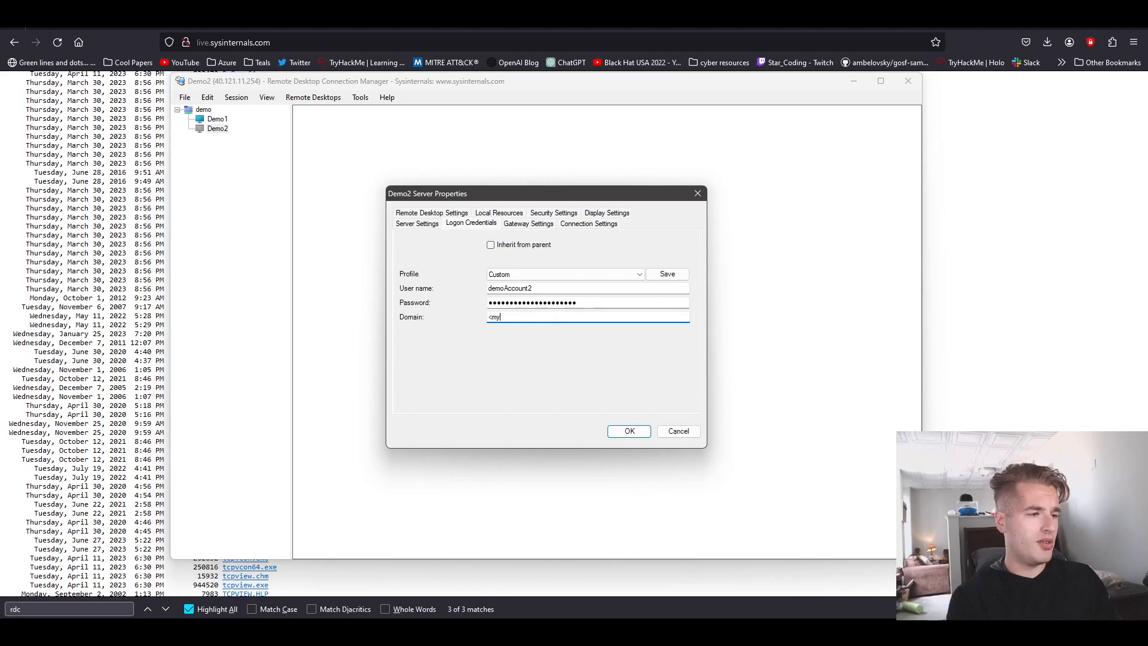
pyautogui.write(' organization>')
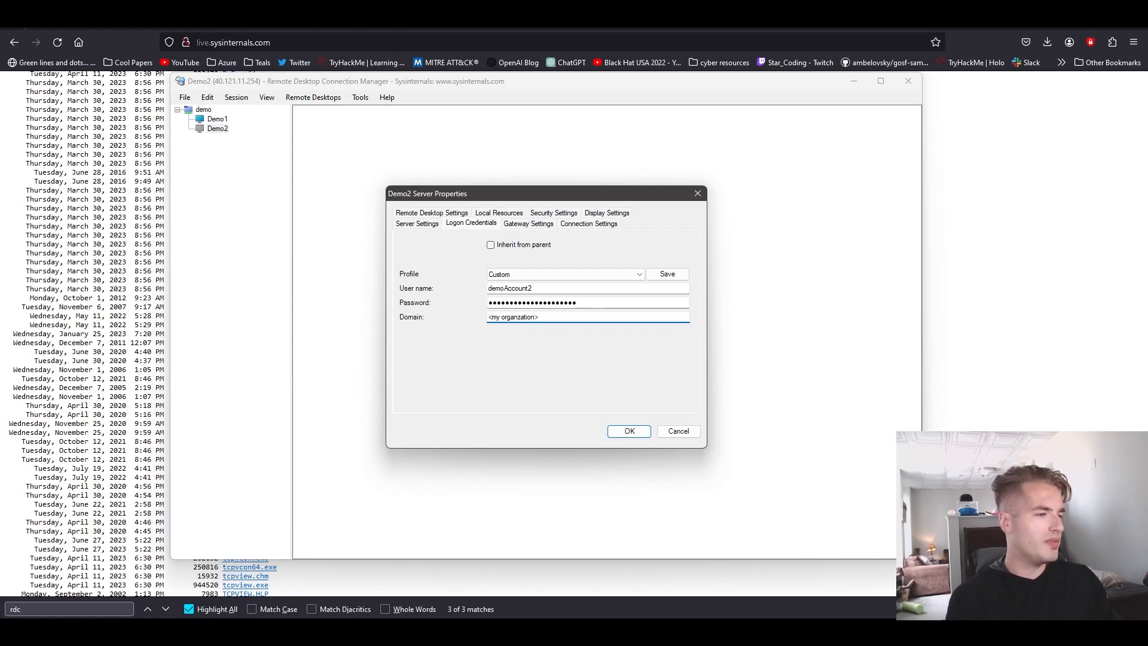
pyautogui.press('BackSpace')
pyautogui.press('BackSpace')
pyautogui.press('BackSpace')
pyautogui.press('BackSpace')
pyautogui.press('BackSpace')
pyautogui.press('BackSpace')
pyautogui.press('BackSpace')
pyautogui.press('BackSpace')
pyautogui.press('BackSpace')
pyautogui.press('BackSpace')
pyautogui.press('BackSpace')
pyautogui.press('BackSpace')
pyautogui.press('BackSpace')
pyautogui.press('BackSpace')
pyautogui.press('BackSpace')
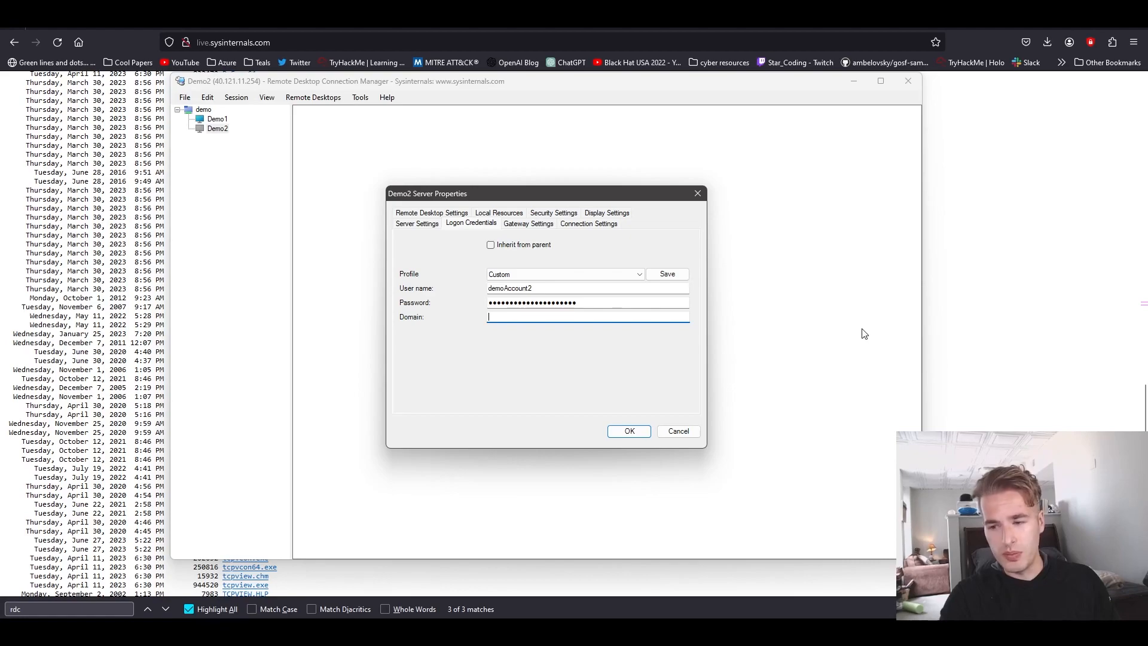
# - Review Demo2's gateway, connection, display and local resources settings
pyautogui.click(520, 226)
pyautogui.click(594, 225)
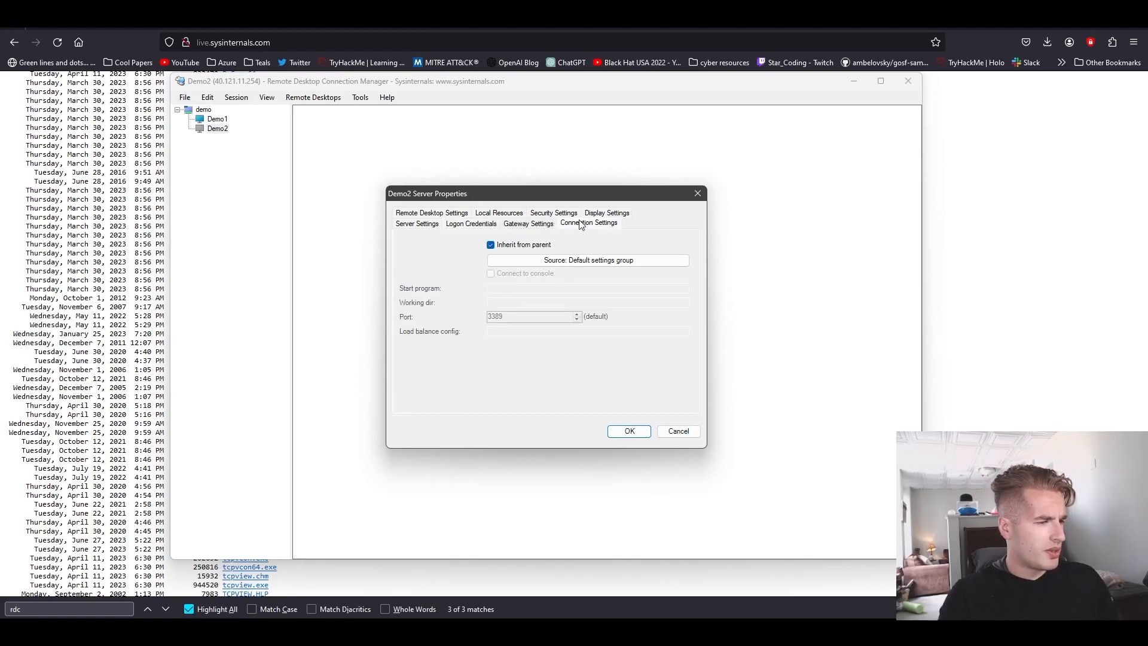
pyautogui.click(605, 214)
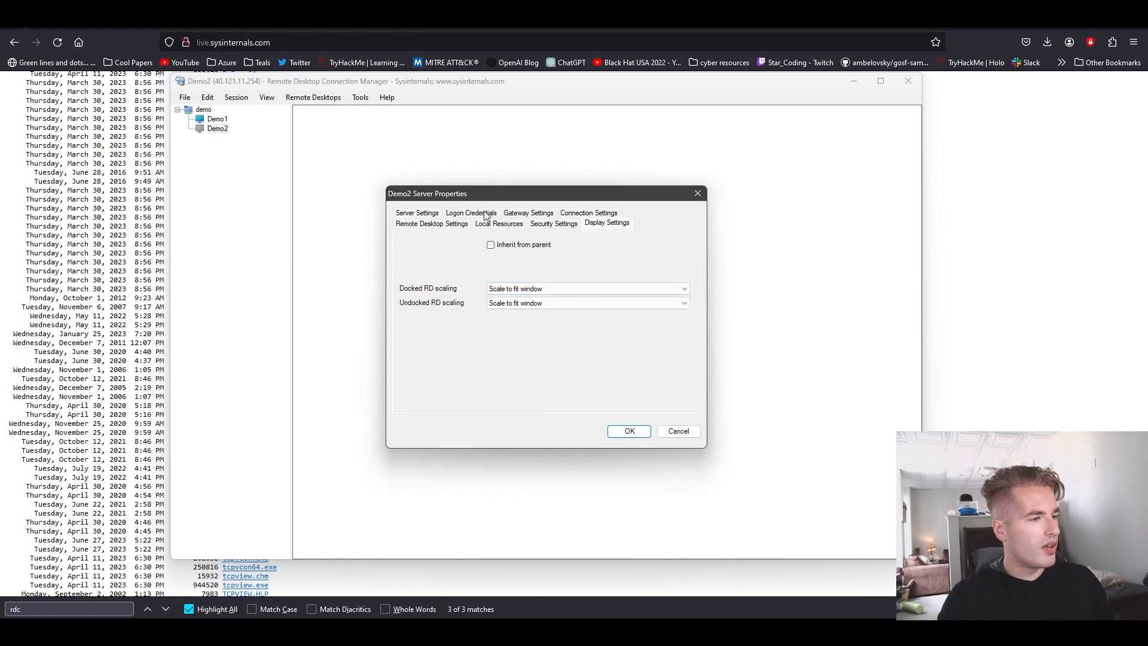
pyautogui.click(504, 227)
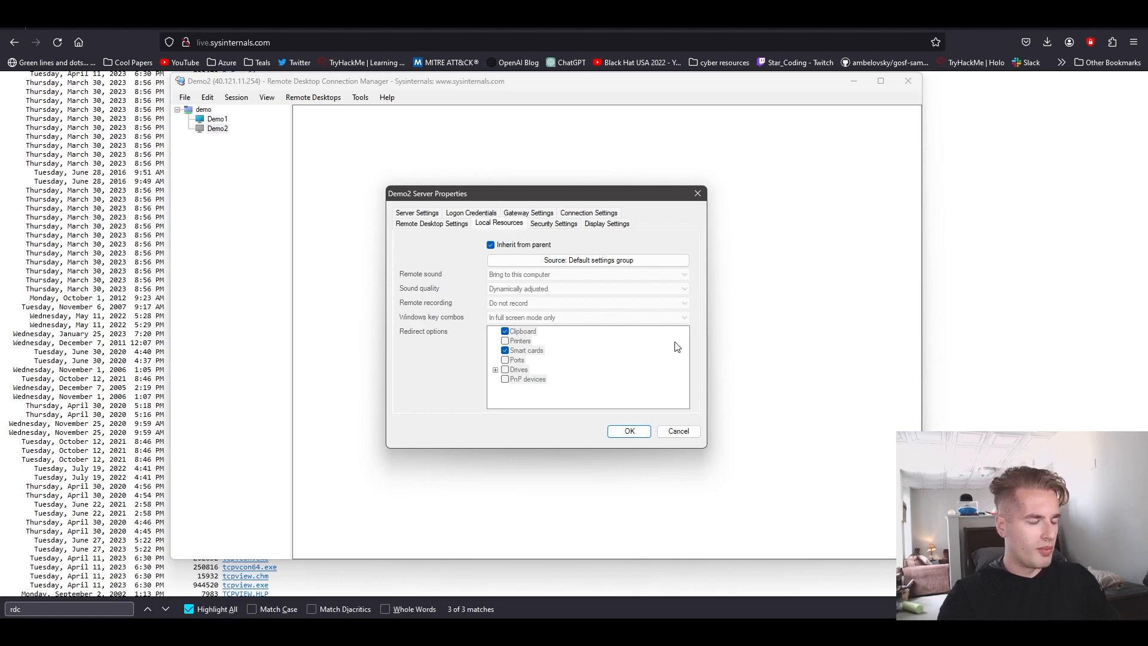
# - Inspect the default settings group's local resources, including the drives available for redirection, and close both properties dialogs without saving
pyautogui.click(520, 263)
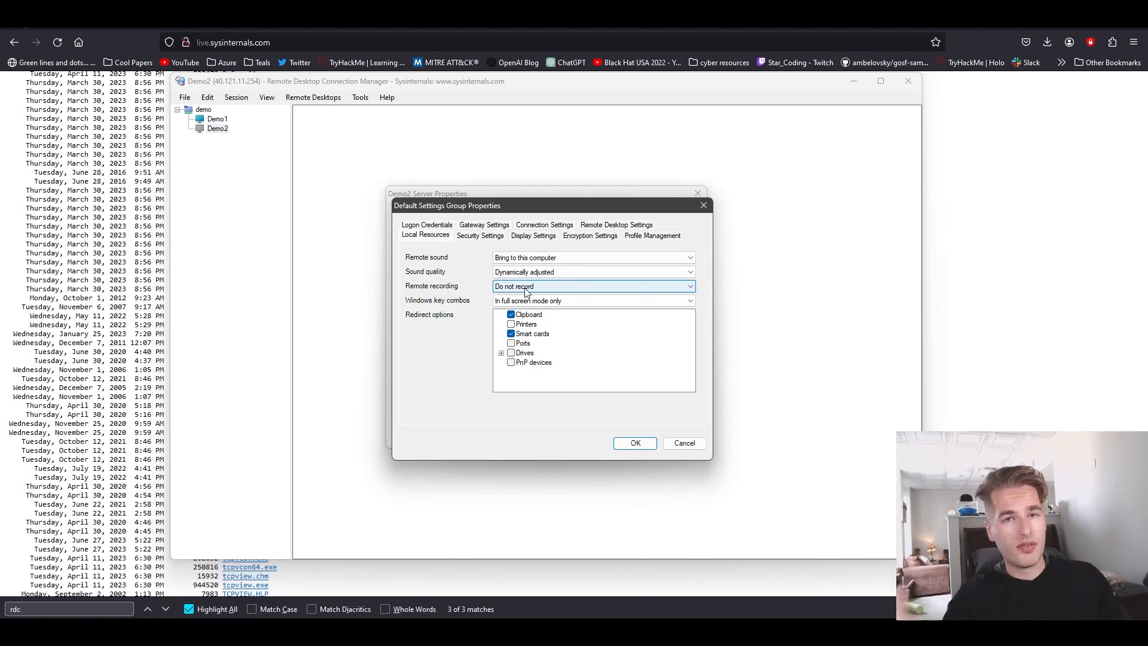
pyautogui.click(501, 353)
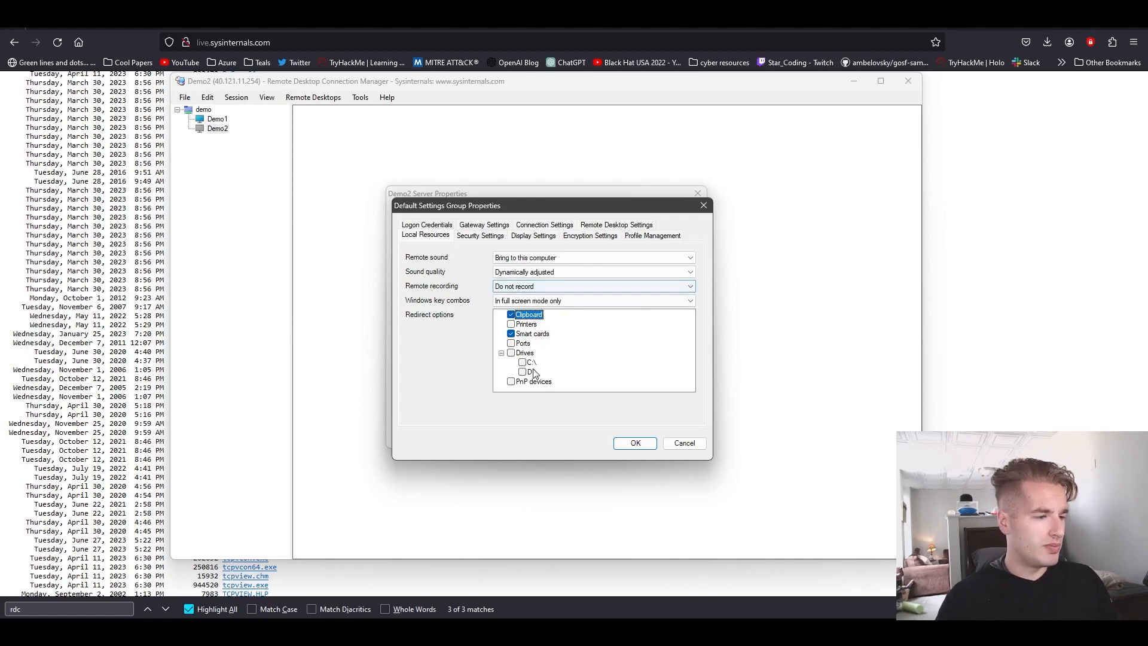
pyautogui.click(689, 446)
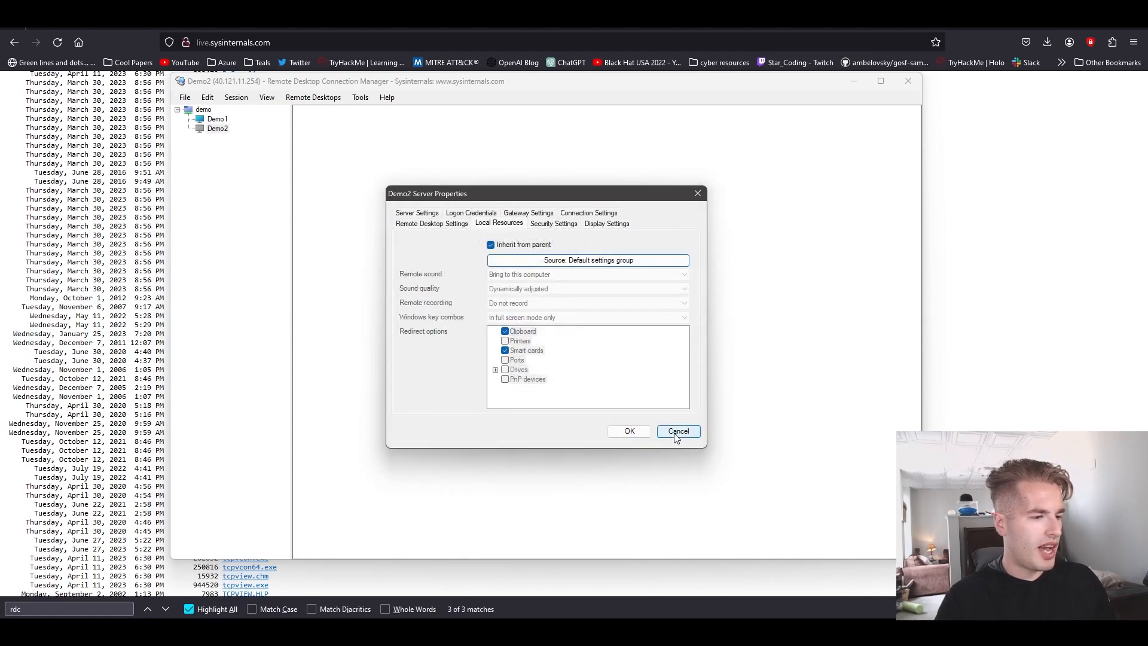
pyautogui.click(674, 431)
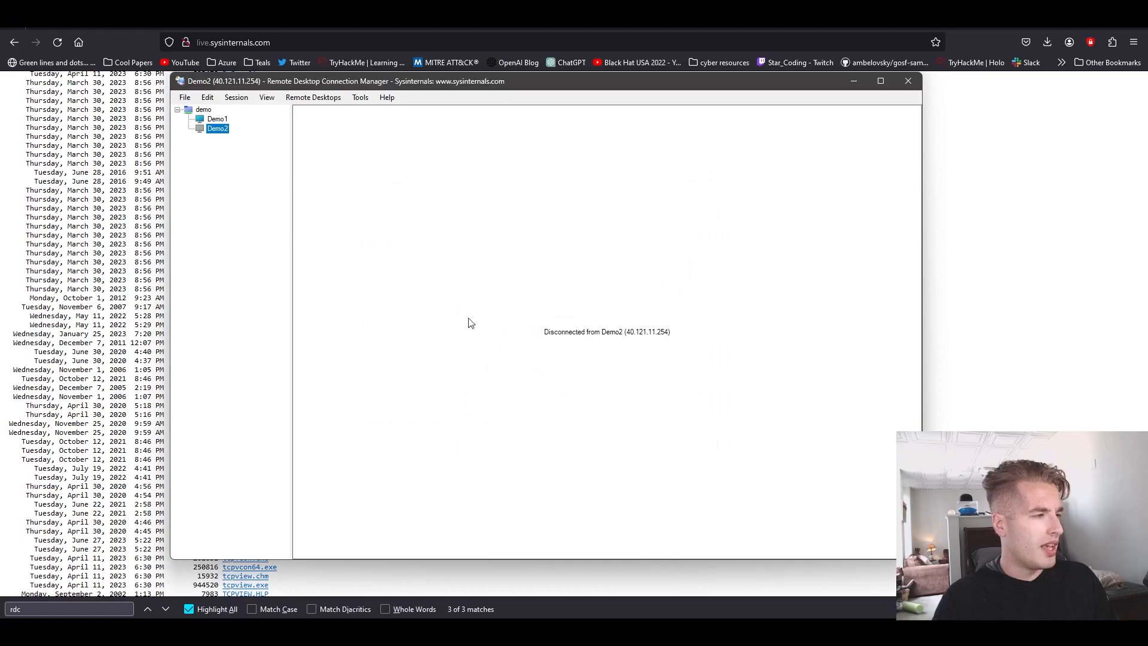
# - Connect to the Demo2 server, accepting its untrusted certificate, and maximize the connection manager window
pyautogui.rightClick(216, 129)
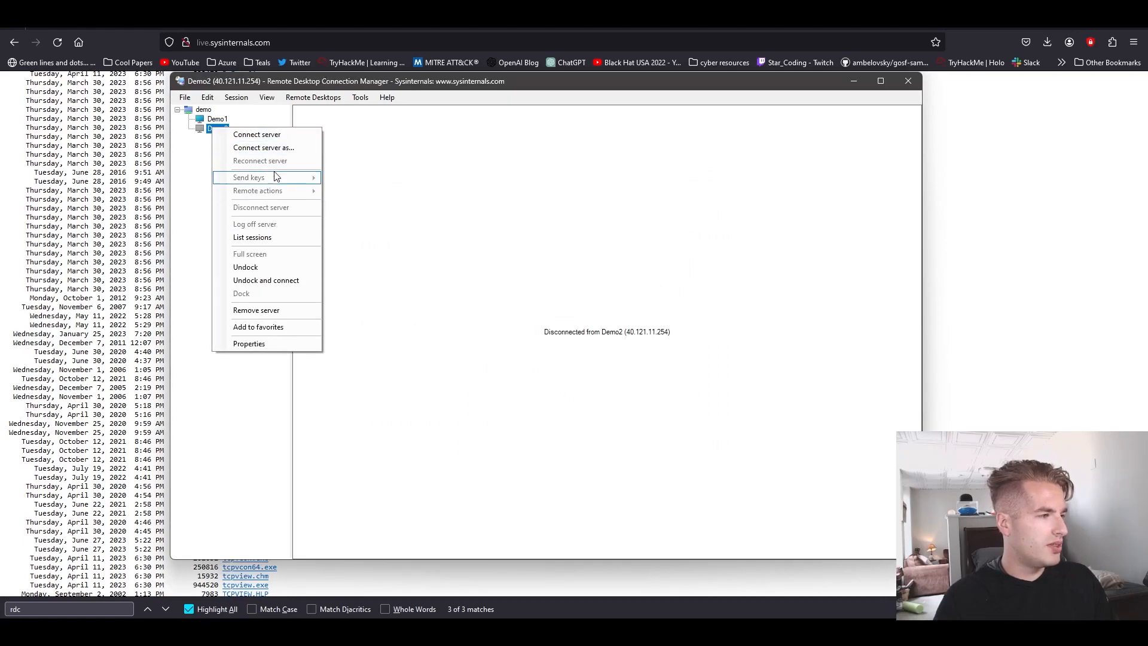
pyautogui.click(257, 135)
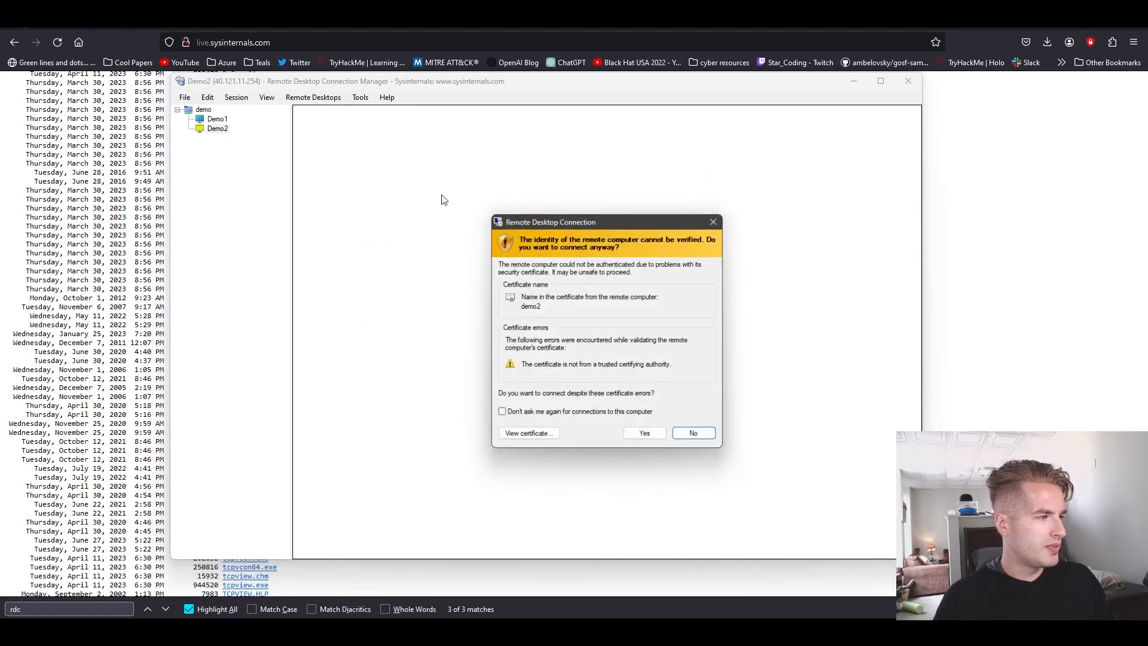
pyautogui.click(652, 434)
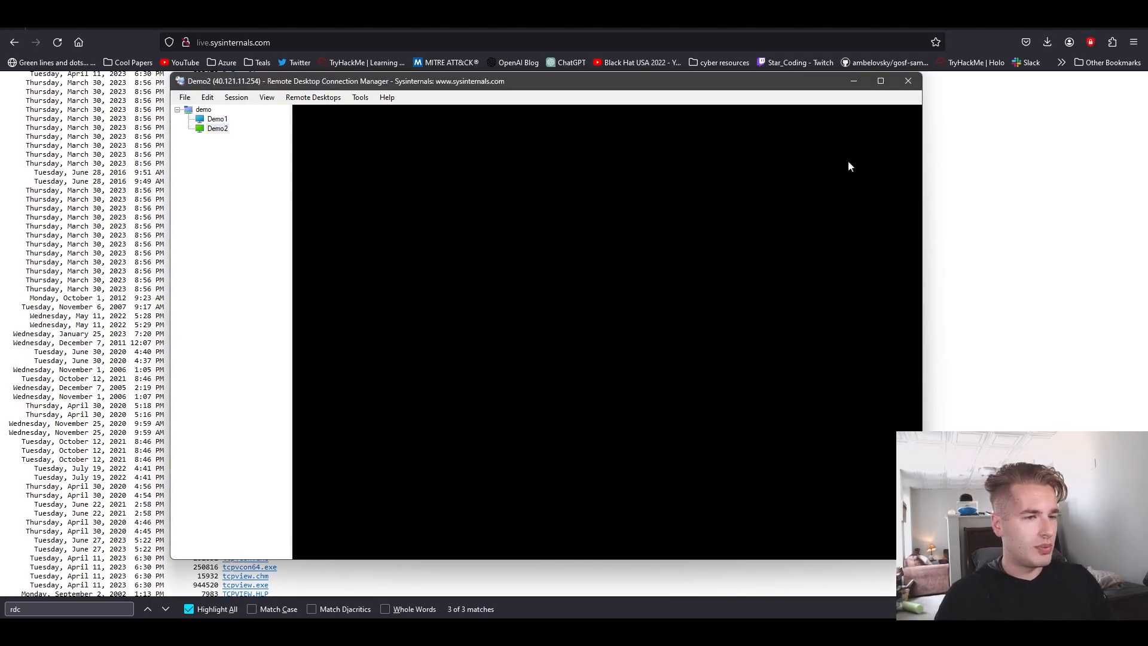
pyautogui.click(880, 80)
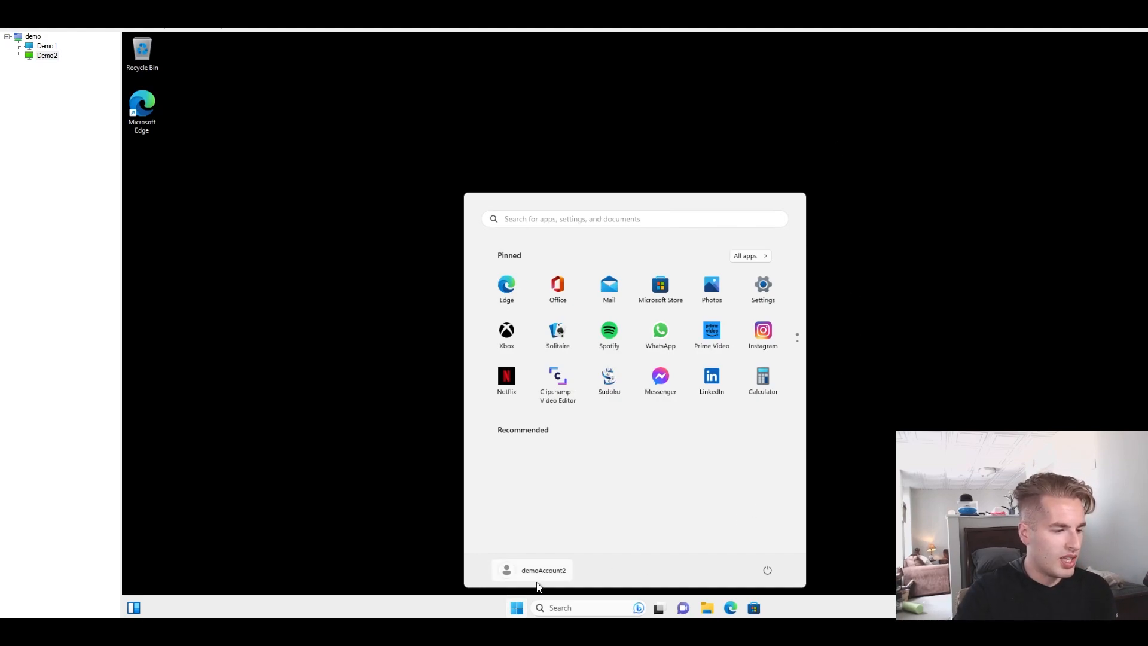
# - Check which account is signed in from the Start menu of the remote Demo2 desktop
pyautogui.click(514, 610)
pyautogui.click(513, 610)
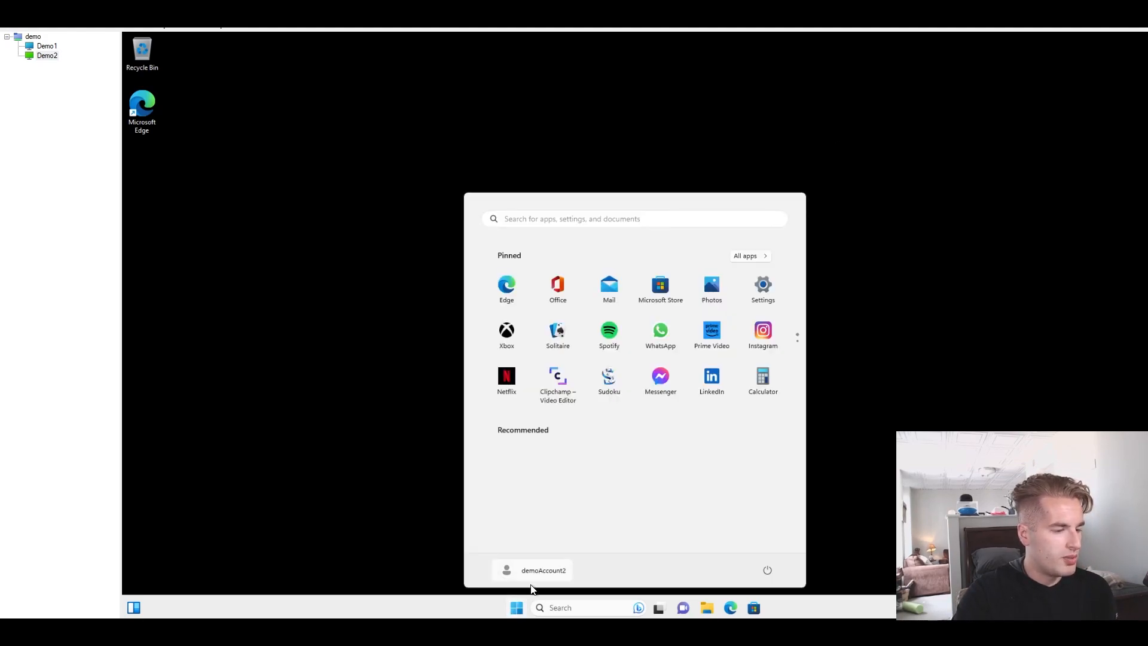
pyautogui.click(880, 353)
pyautogui.click(138, 111)
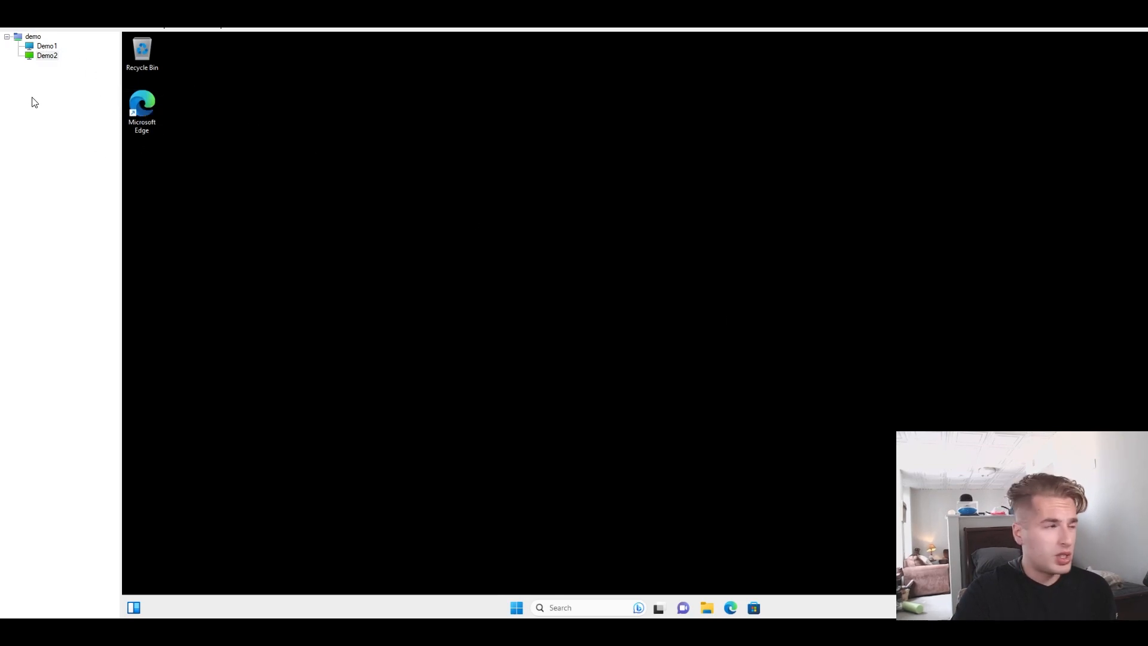
# - Switch back and forth between the Demo1 and Demo2 remote sessions, ending on Demo1
pyautogui.click(46, 46)
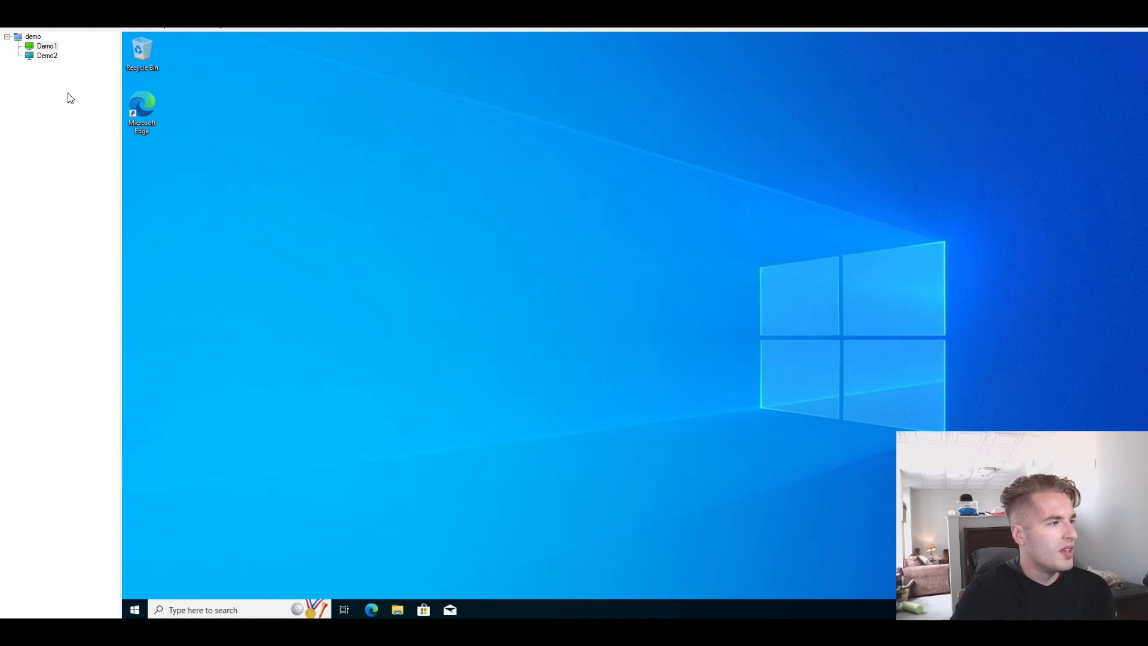
pyautogui.click(43, 47)
pyautogui.click(45, 55)
pyautogui.click(49, 47)
pyautogui.click(47, 56)
pyautogui.click(47, 47)
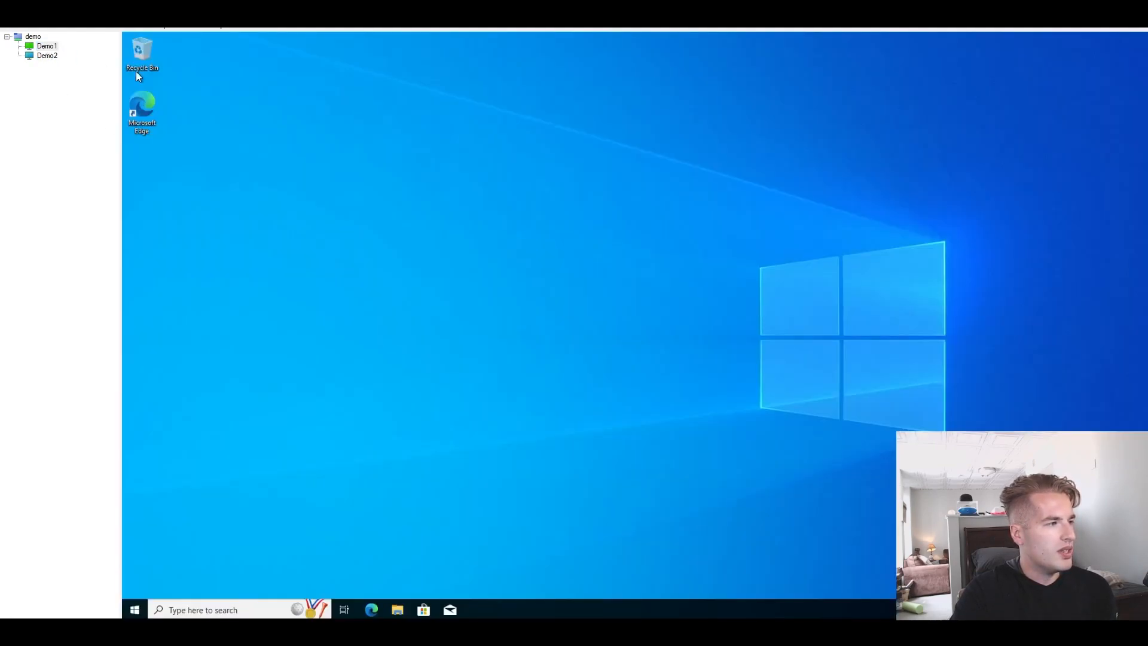